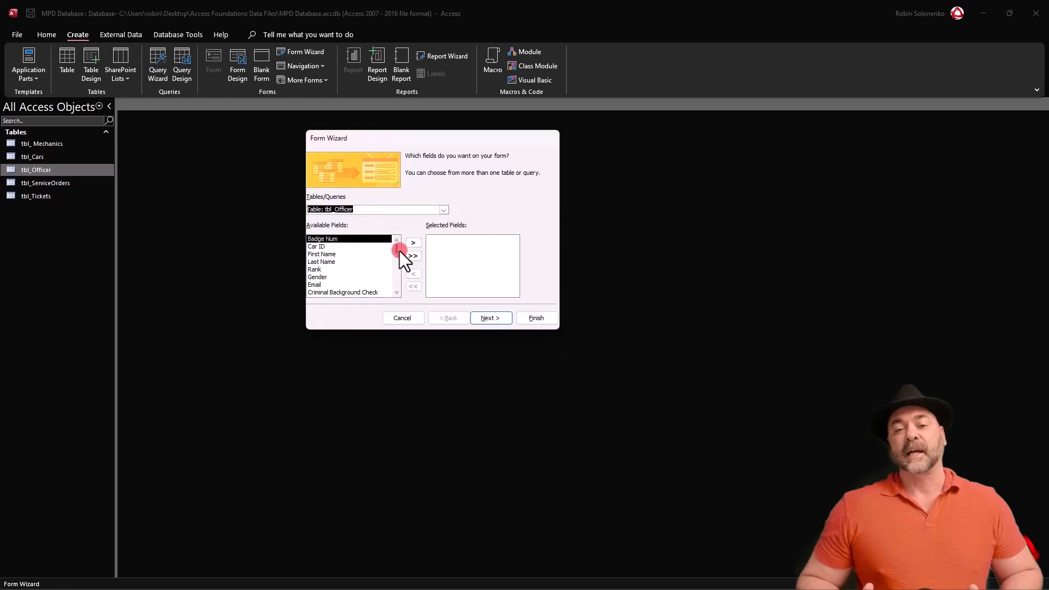
Add all tbl_Officer fields to the form, preview the available layouts and choose Columnar.
{"action": "mouse_move", "coordinate": [397, 250]}
{"action": "left_mouse_down"}
{"action": "mouse_move", "coordinate": [403, 298]}
{"action": "mouse_move", "coordinate": [399, 246]}
{"action": "left_mouse_up"}
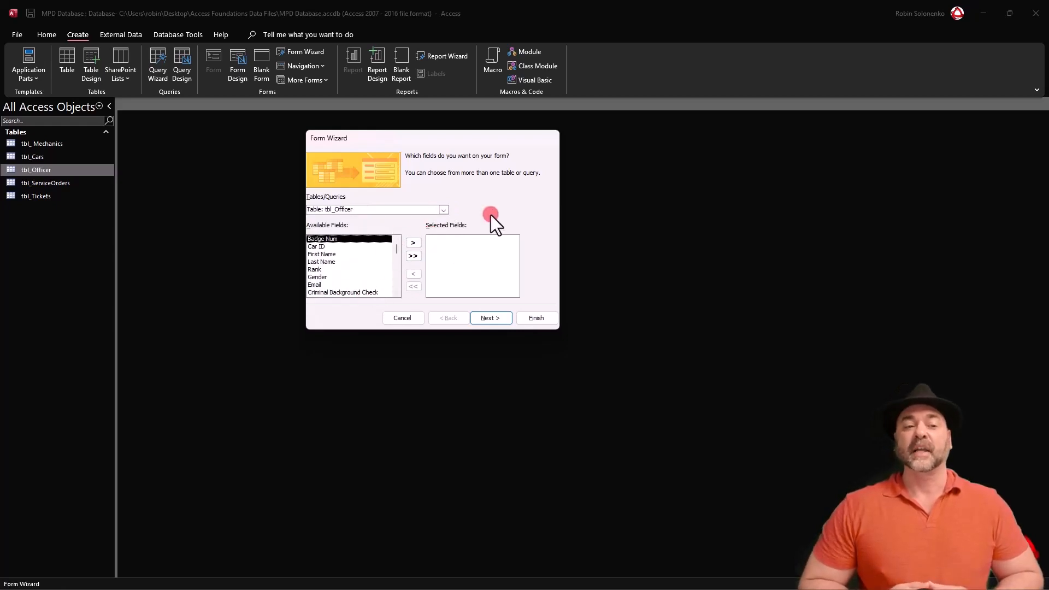
{"action": "left_click", "coordinate": [414, 256]}
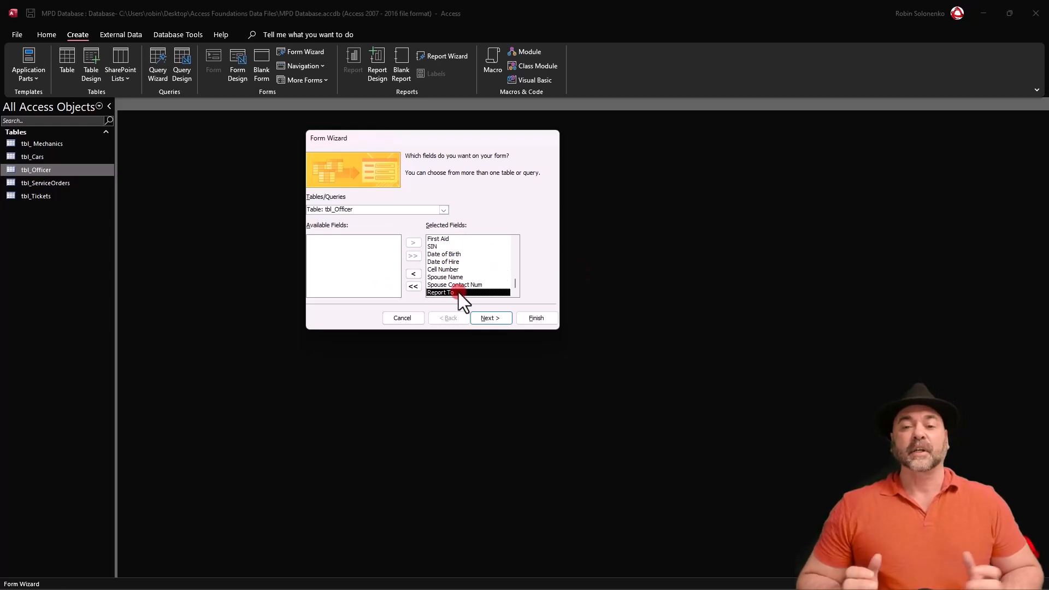
{"action": "left_click", "coordinate": [489, 318]}
{"action": "left_click", "coordinate": [480, 203]}
{"action": "left_click", "coordinate": [474, 227]}
{"action": "left_click", "coordinate": [469, 187]}
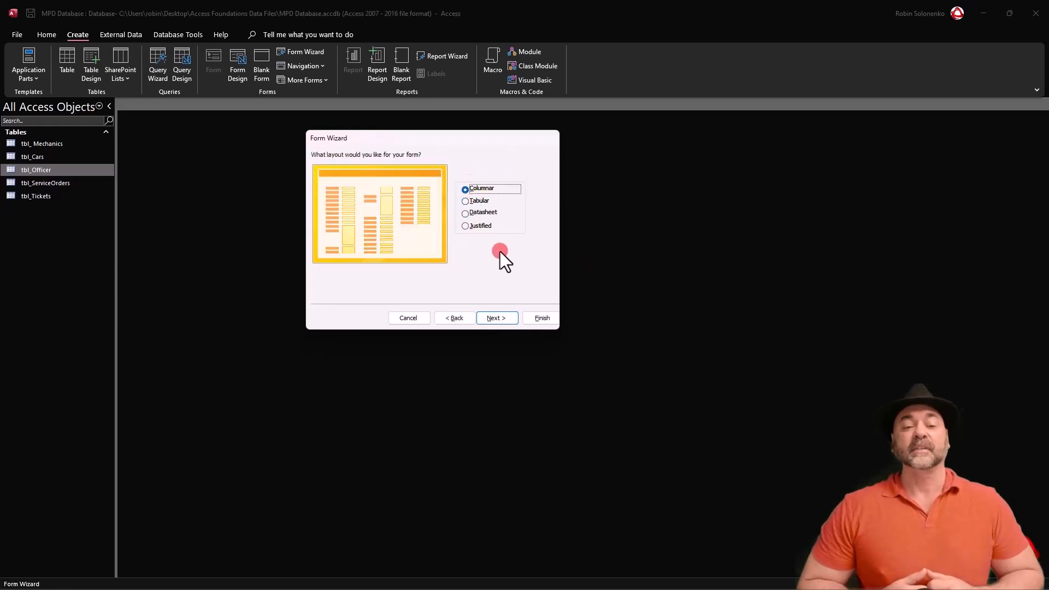
Title the form frm_Officer and finish the wizard, opening the form to view information.
{"action": "left_click", "coordinate": [497, 317]}
{"action": "left_click_drag", "start_coordinate": [408, 169], "coordinate": [339, 170]}
{"action": "type", "text": "frm_Officer"}
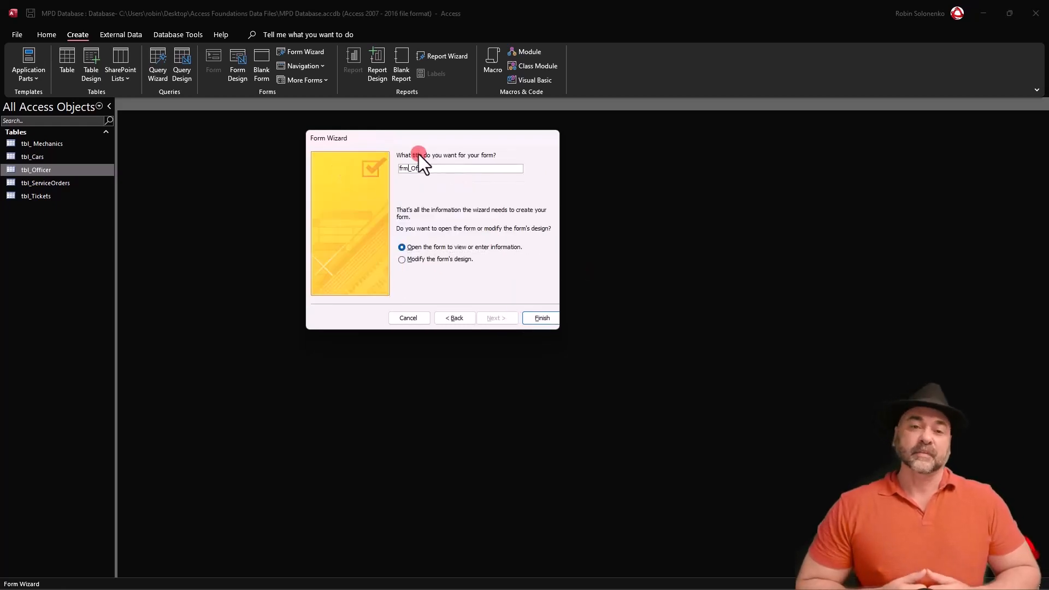
{"action": "left_click", "coordinate": [529, 319]}
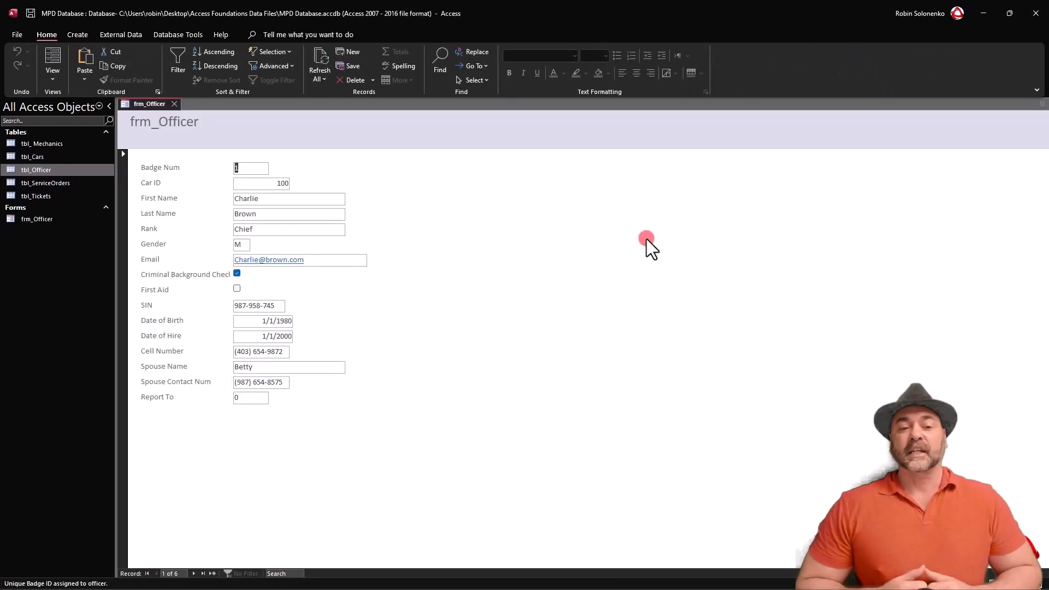
Browse the officer records in the form and open the tbl_Officer table to compare.
{"action": "scroll", "coordinate": [338, 183], "scroll_direction": "down", "scroll_amount": 2}
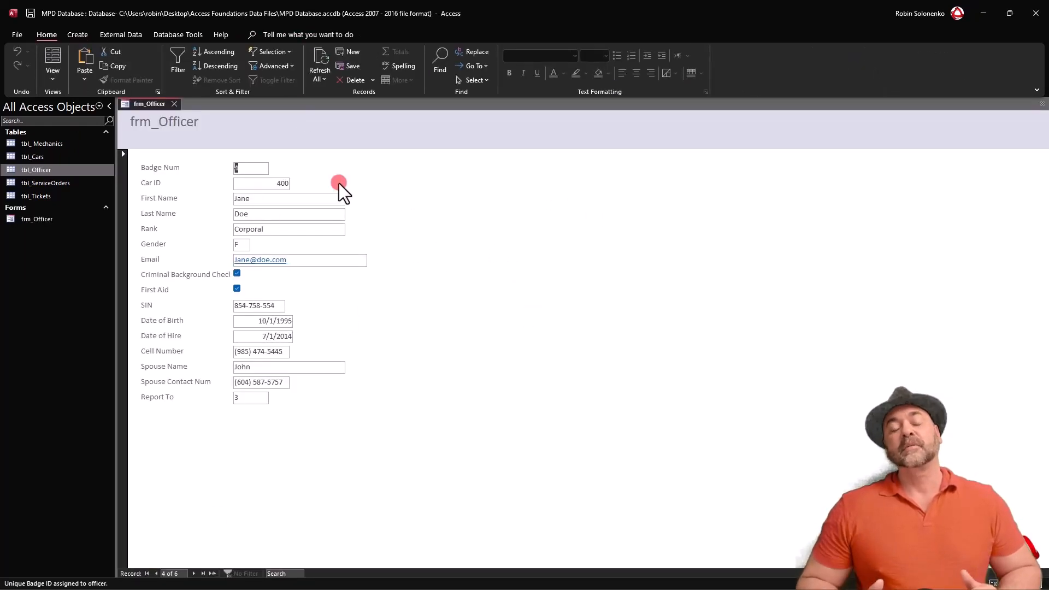
{"action": "double_click", "coordinate": [36, 169]}
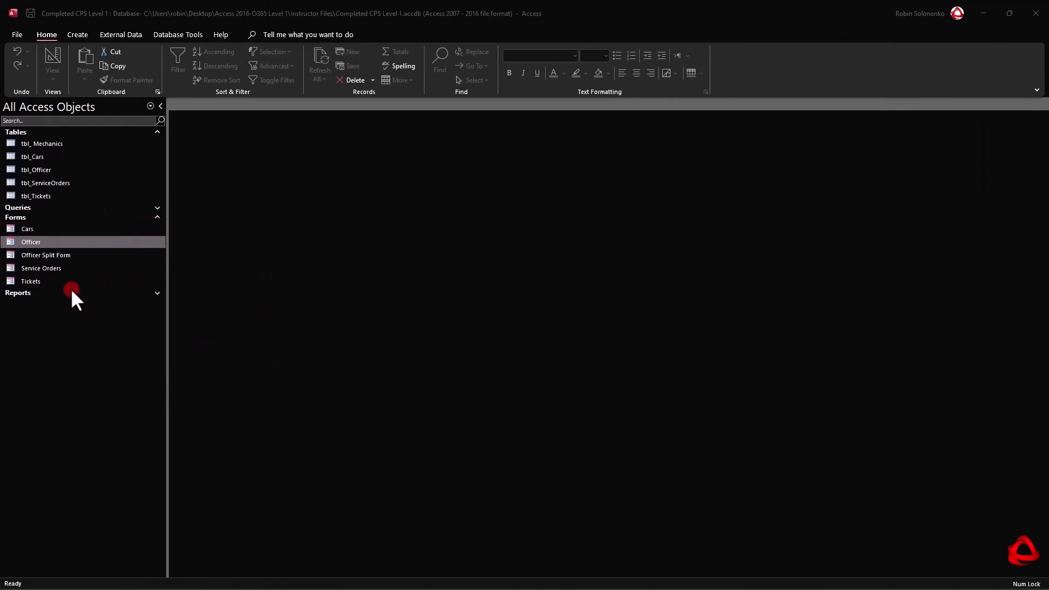
Switch to the MPD Database window, examine the records in the tbl_Officer table and close it.
{"action": "left_click", "coordinate": [984, 14]}
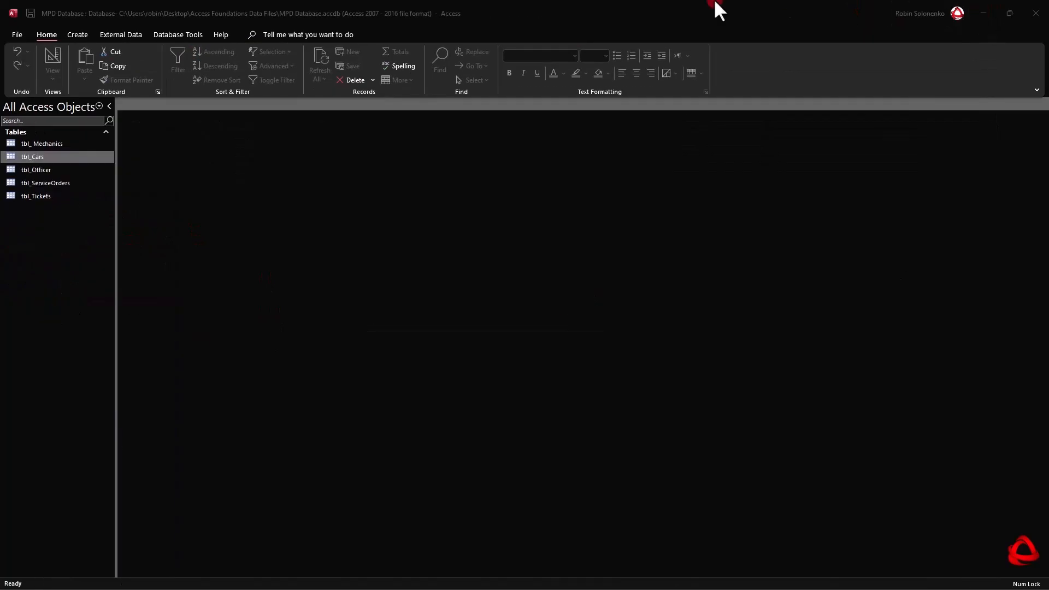
{"action": "left_click", "coordinate": [306, 225]}
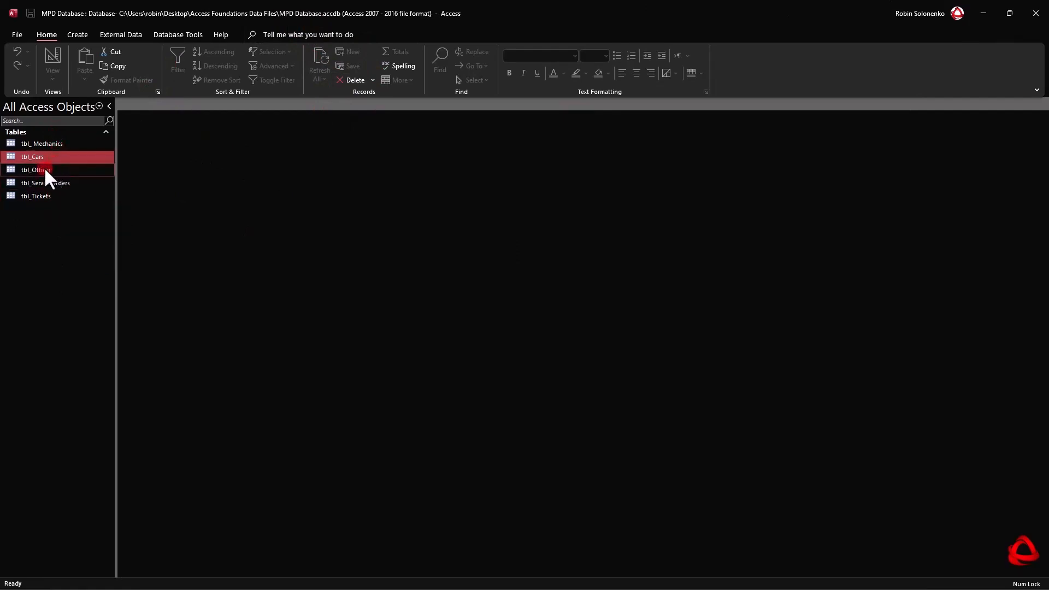
{"action": "double_click", "coordinate": [18, 169]}
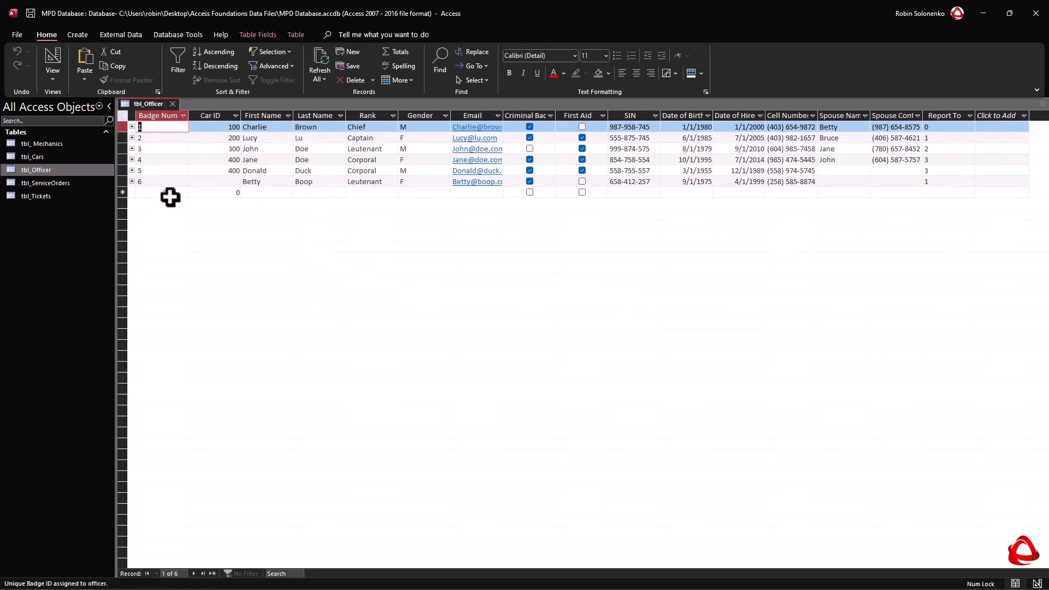
{"action": "left_click", "coordinate": [171, 100]}
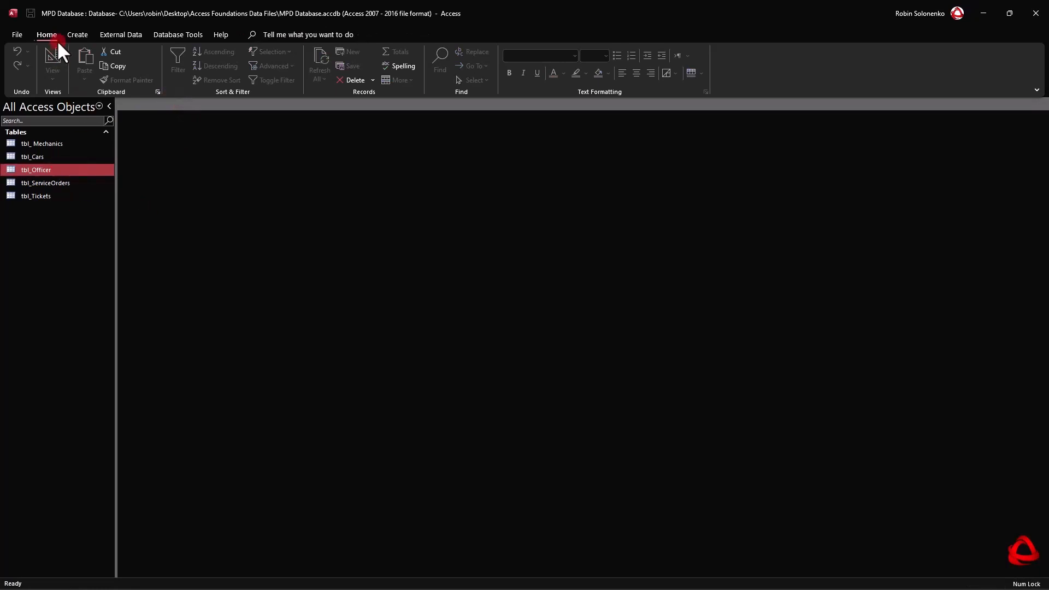
Start the Form Wizard and choose tbl_Officer as the source table for the form.
{"action": "left_click", "coordinate": [71, 36]}
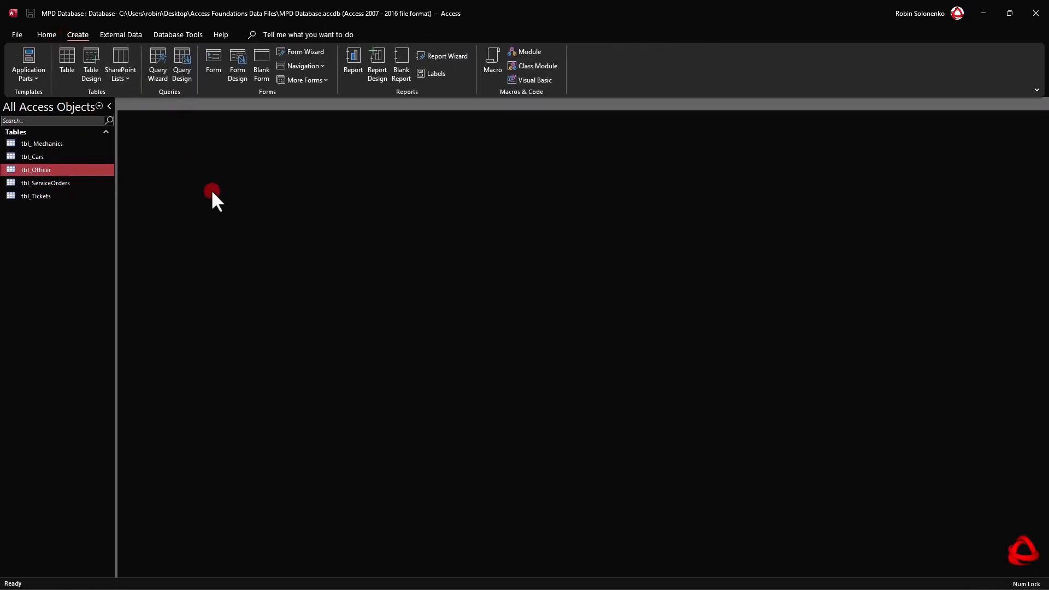
{"action": "left_click", "coordinate": [303, 51]}
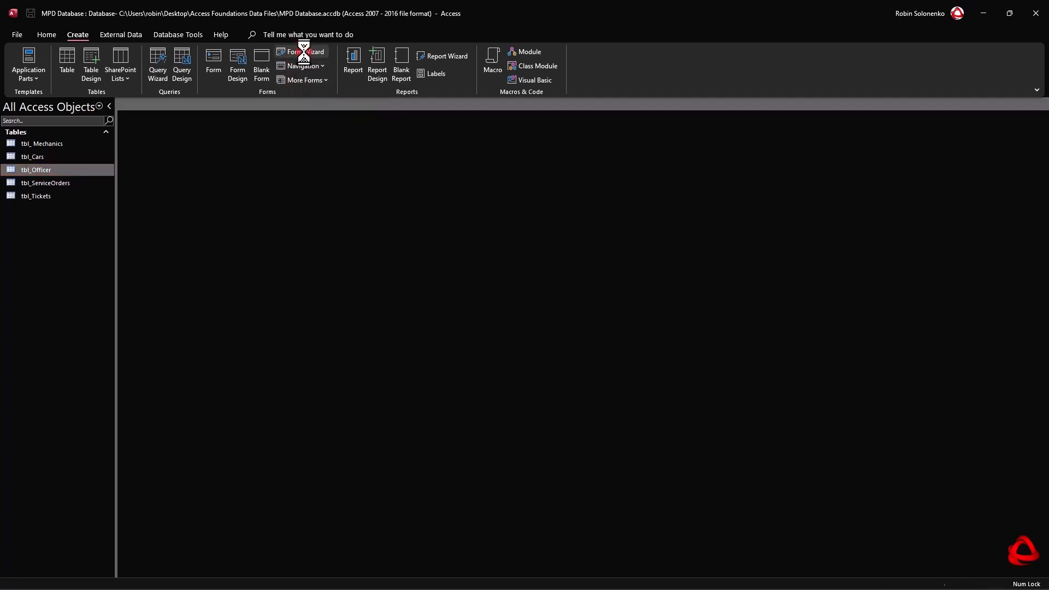
{"action": "left_click_drag", "start_coordinate": [506, 133], "coordinate": [414, 137]}
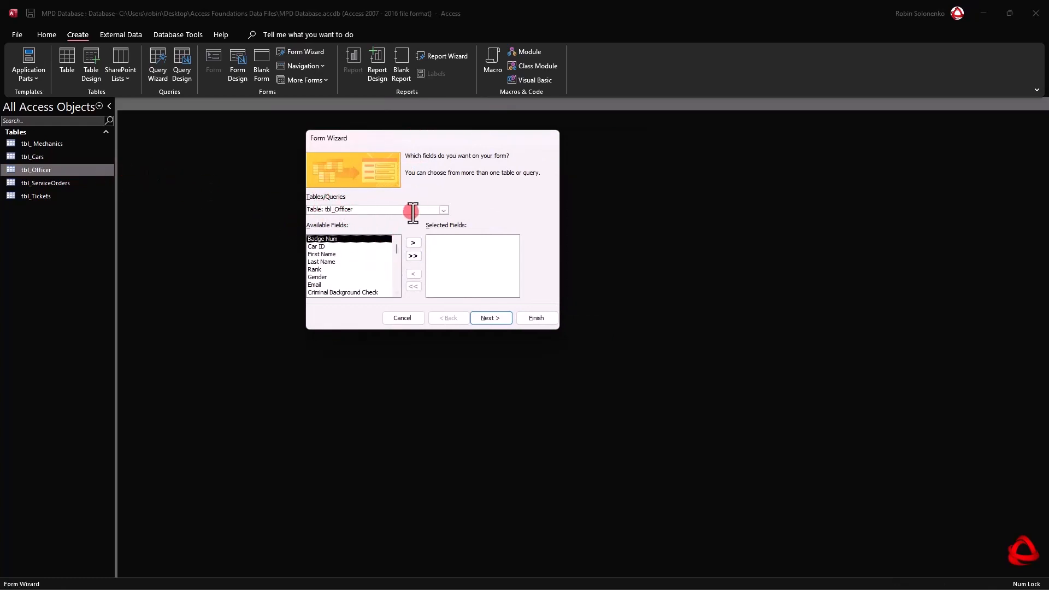
{"action": "left_click", "coordinate": [444, 210]}
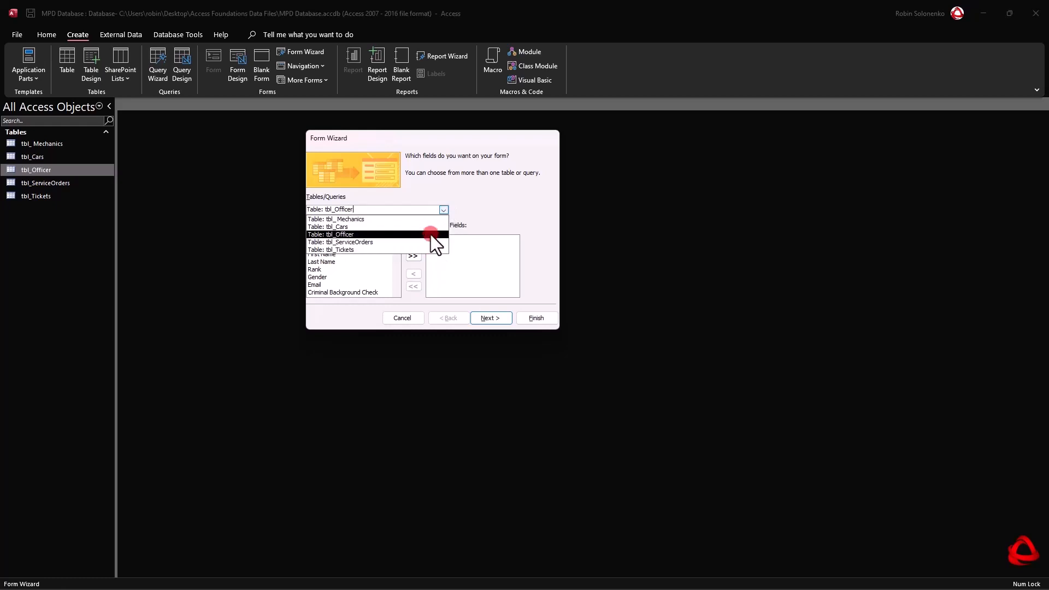
{"action": "left_click", "coordinate": [430, 235]}
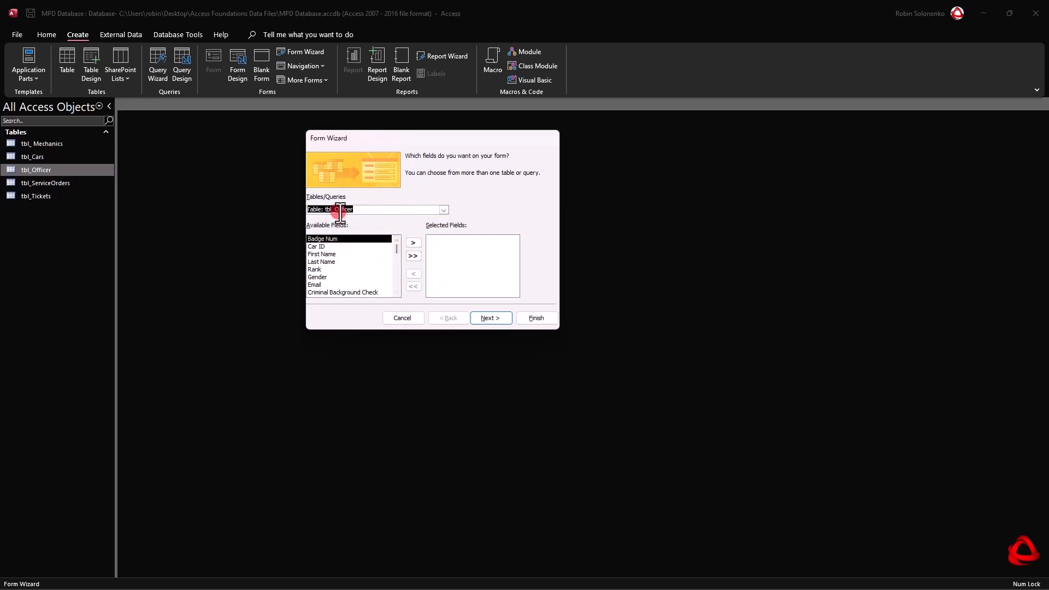
Review the available tbl_Officer fields and add all of them to the form's selected fields.
{"action": "mouse_move", "coordinate": [395, 250]}
{"action": "left_mouse_down"}
{"action": "mouse_move", "coordinate": [402, 284]}
{"action": "mouse_move", "coordinate": [402, 240]}
{"action": "mouse_move", "coordinate": [401, 249]}
{"action": "mouse_move", "coordinate": [391, 234]}
{"action": "mouse_move", "coordinate": [401, 279]}
{"action": "mouse_move", "coordinate": [401, 232]}
{"action": "left_mouse_up"}
{"action": "mouse_move", "coordinate": [395, 248]}
{"action": "left_mouse_down"}
{"action": "mouse_move", "coordinate": [398, 276]}
{"action": "mouse_move", "coordinate": [393, 241]}
{"action": "left_mouse_up"}
{"action": "left_click", "coordinate": [413, 256]}
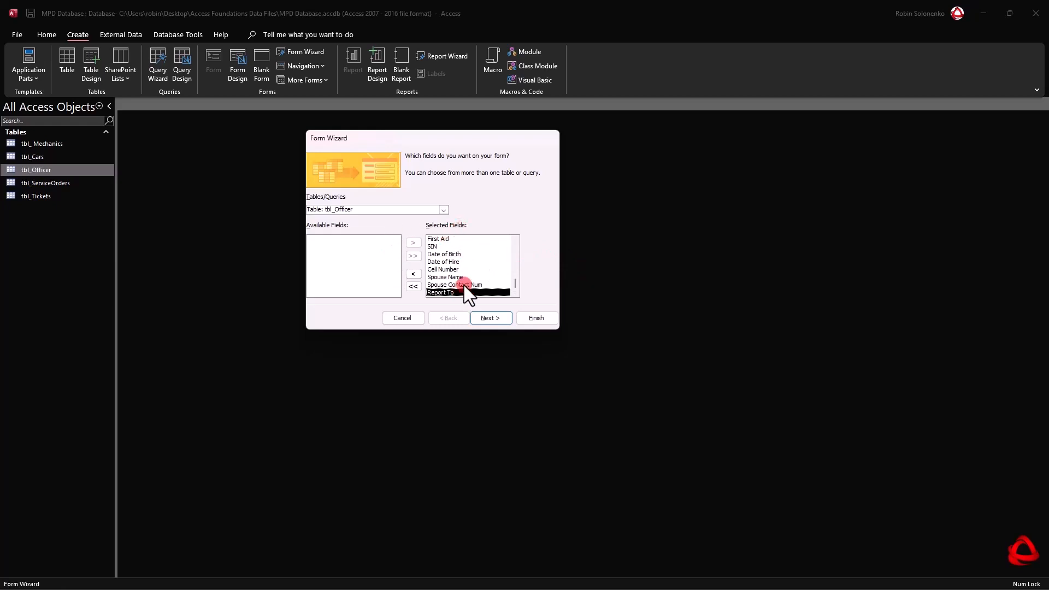
Preview the Tabular, Datasheet and Justified layouts and set the form's layout to Columnar.
{"action": "left_click", "coordinate": [498, 316]}
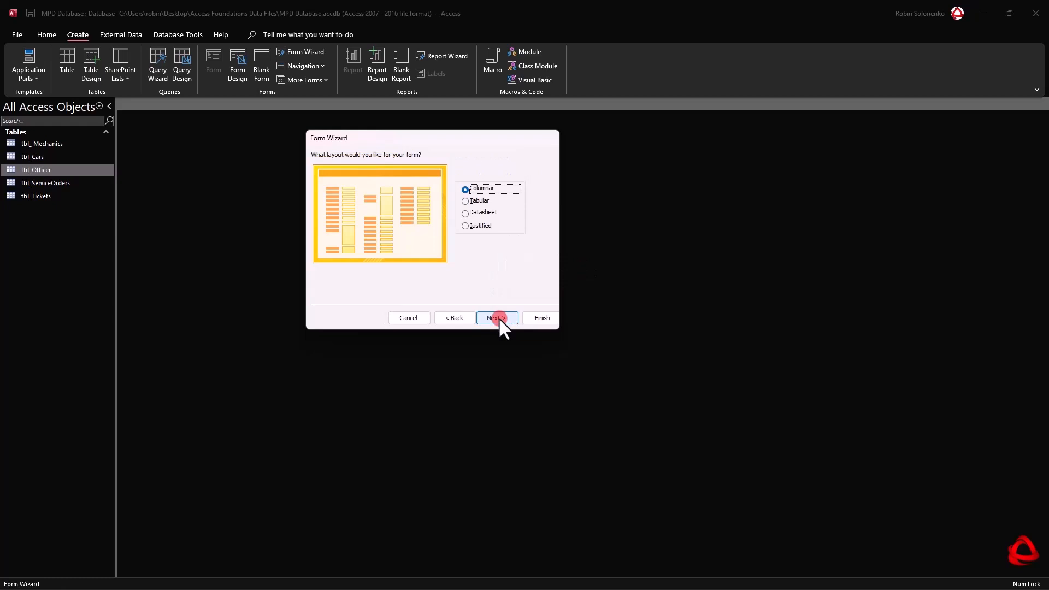
{"action": "left_click", "coordinate": [477, 202]}
{"action": "left_click", "coordinate": [472, 213]}
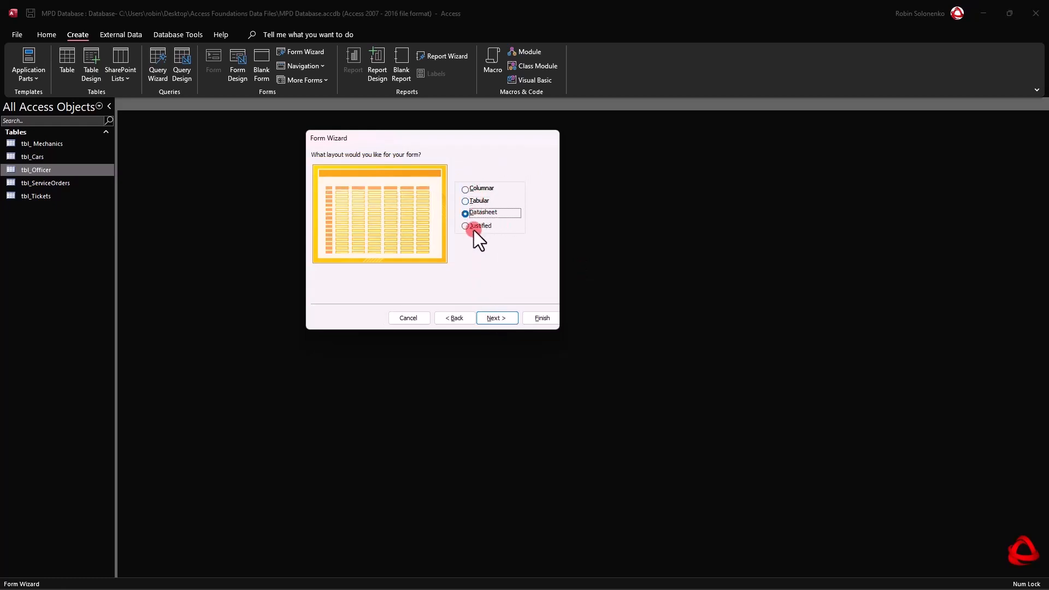
{"action": "left_click", "coordinate": [472, 228]}
{"action": "left_click", "coordinate": [472, 190]}
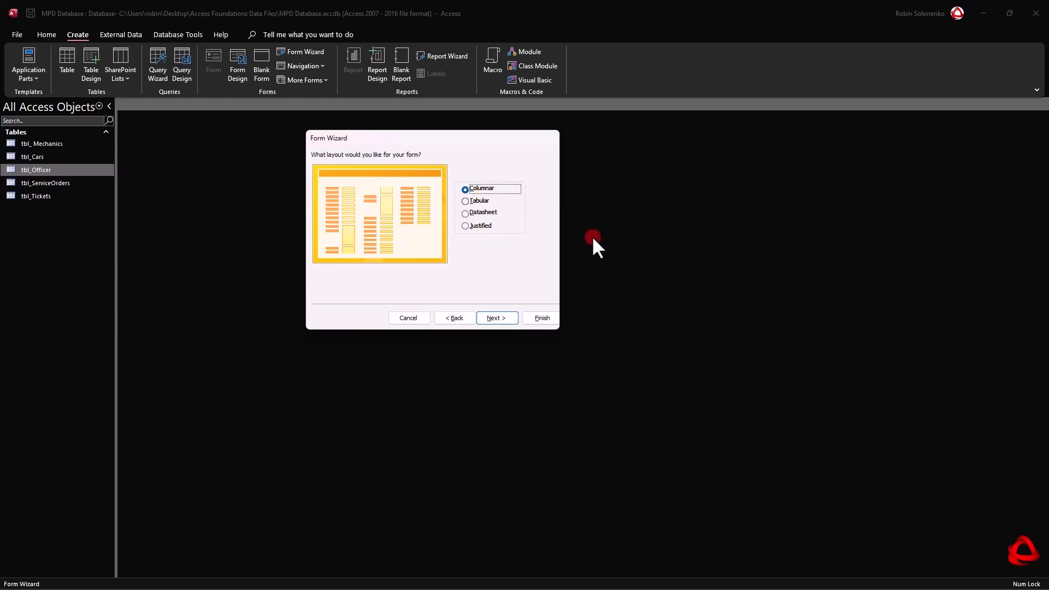
Change the form title's prefix to frm so it reads frm_Officer, and create the form opened for viewing.
{"action": "left_click", "coordinate": [506, 317]}
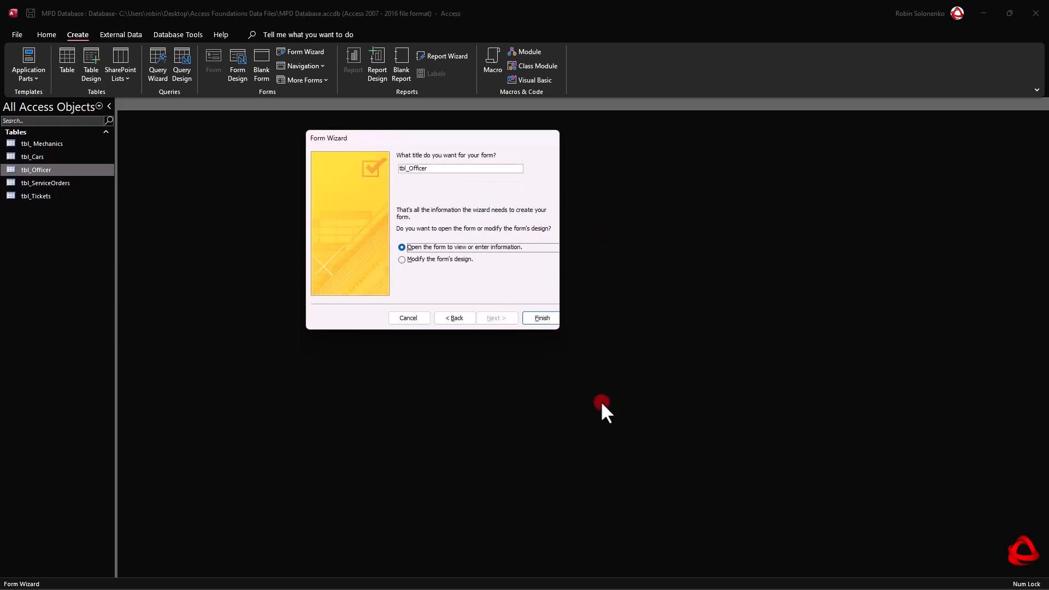
{"action": "left_click", "coordinate": [398, 169]}
{"action": "left_click_drag", "start_coordinate": [408, 169], "coordinate": [338, 171]}
{"action": "type", "text": "frm"}
{"action": "left_click", "coordinate": [438, 172]}
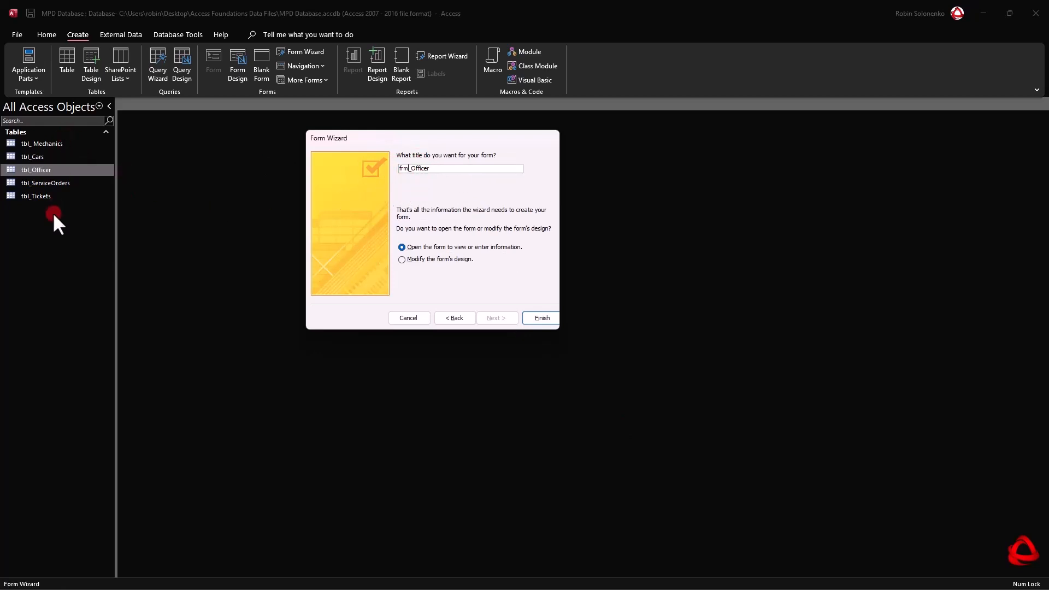
{"action": "left_click", "coordinate": [467, 170]}
{"action": "left_click", "coordinate": [540, 318]}
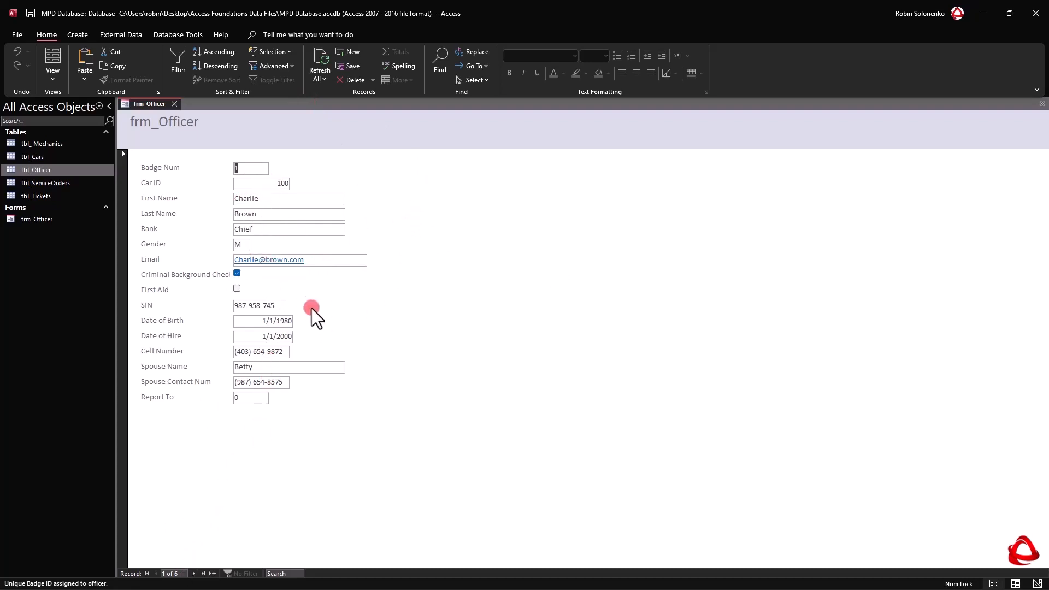
Page through the officer records in frm_Officer, compare them with the tbl_Officer table and close the table.
{"action": "key", "text": "Page_Down"}
{"action": "key", "text": "Page_Down"}
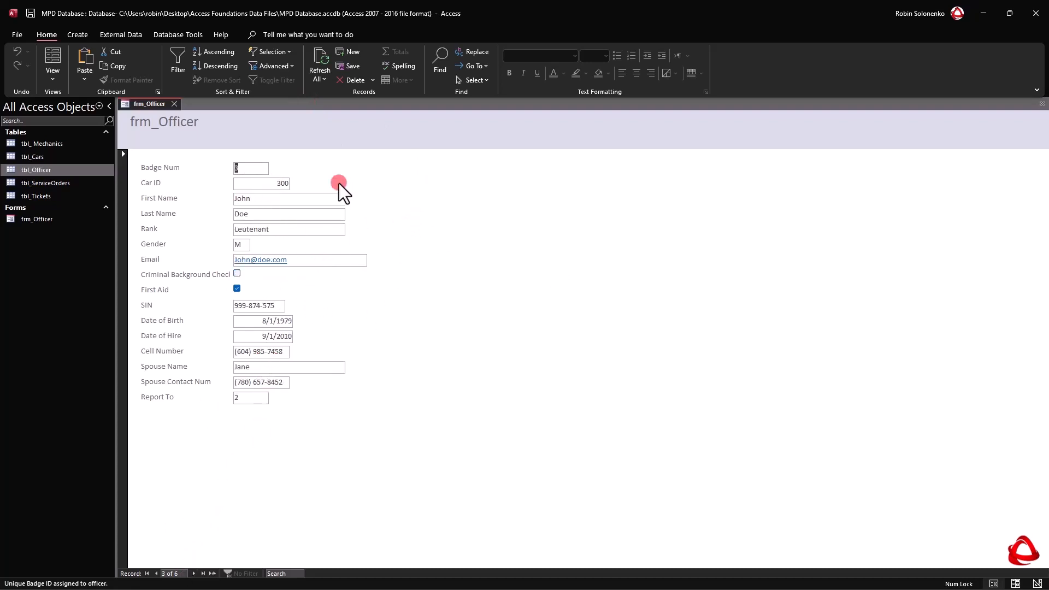
{"action": "key", "text": "Page_Down"}
{"action": "key", "text": "Page_Down"}
{"action": "double_click", "coordinate": [49, 169]}
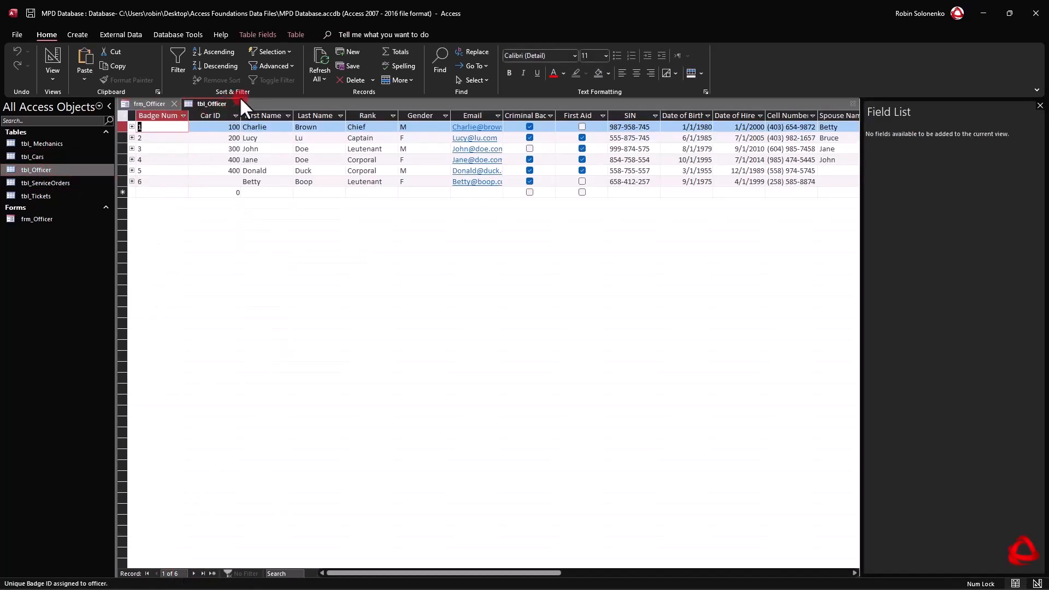
{"action": "left_click", "coordinate": [237, 103]}
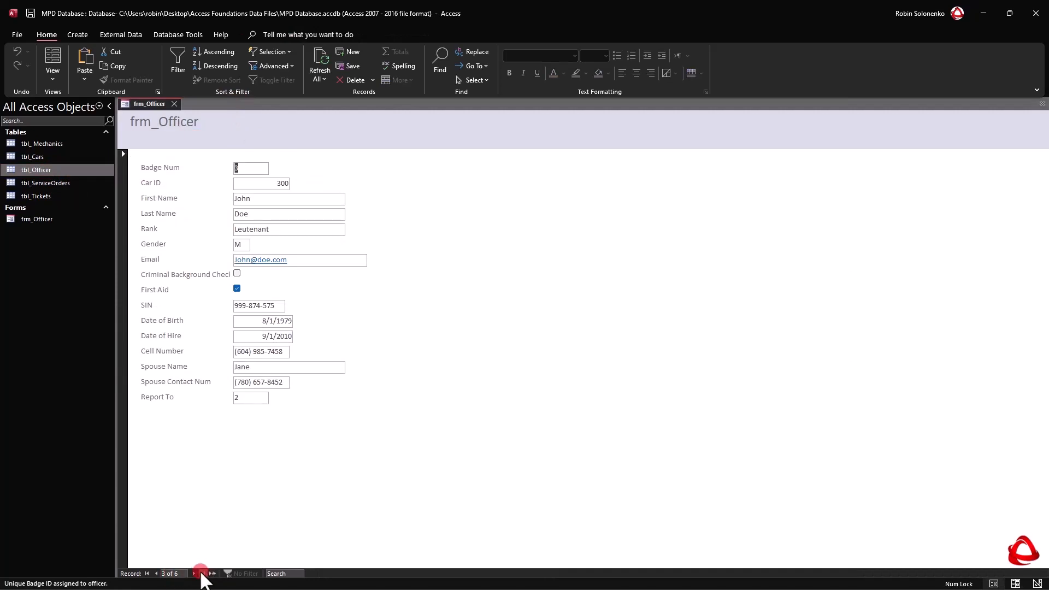